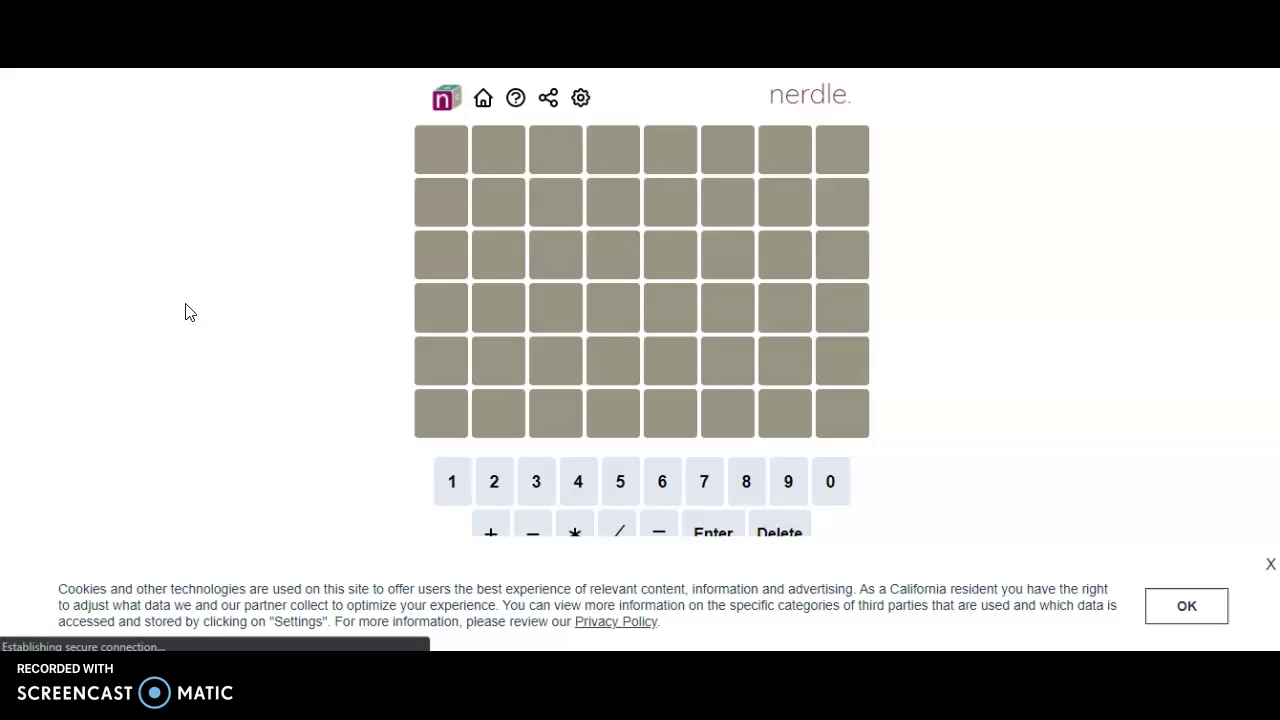
text(283)
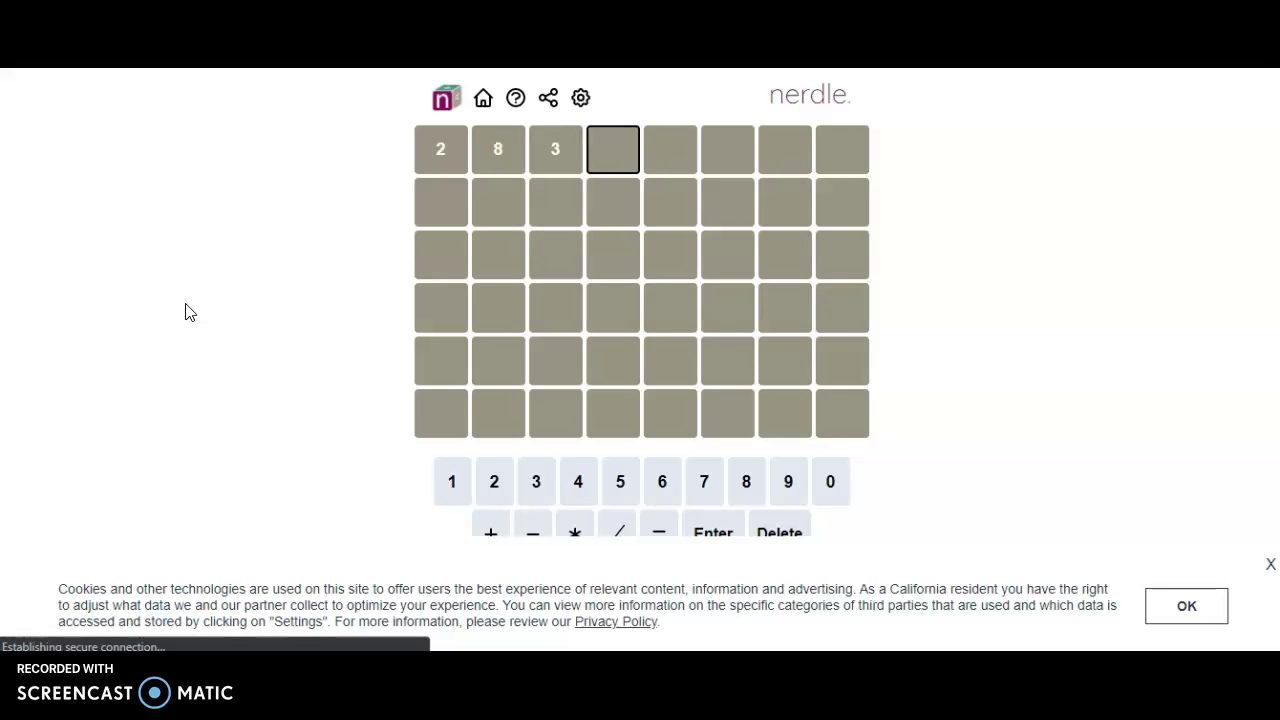
text(=)
- Erase the mistyped characters after the 2 in the first row
key(BackSpace)
key(BackSpace)
key(BackSpace)
text(*)
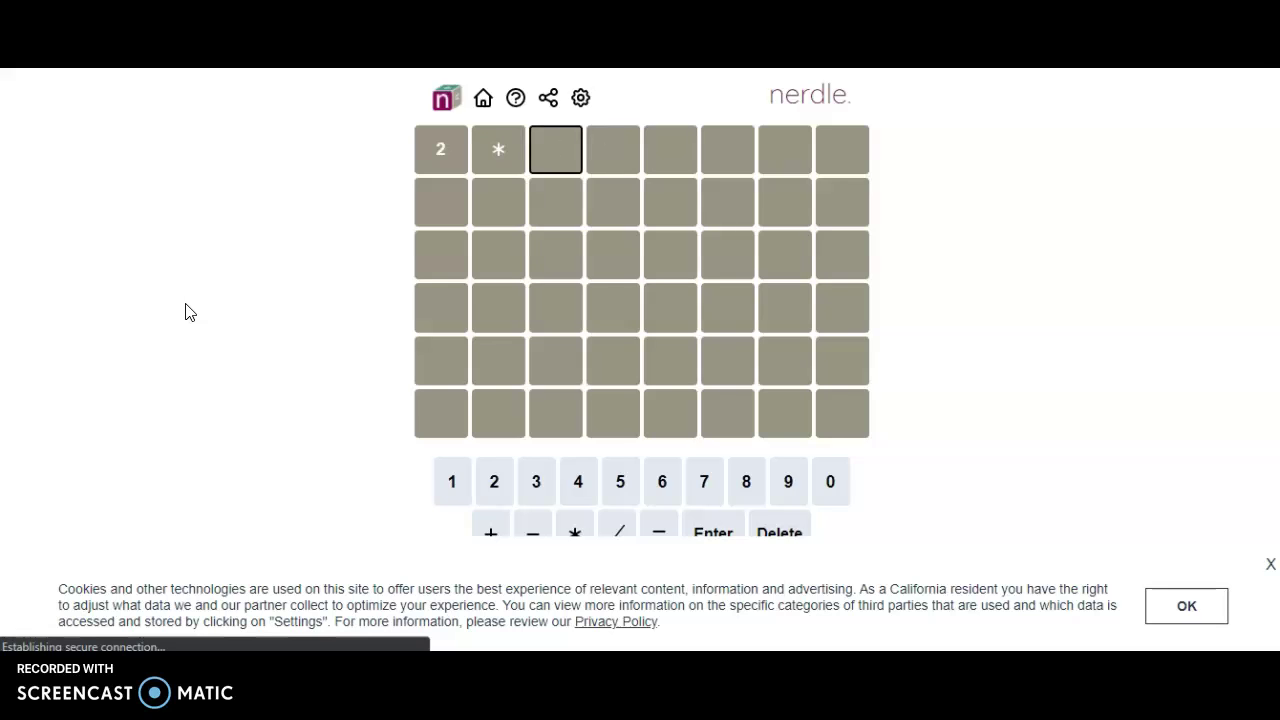
text(3+4=)
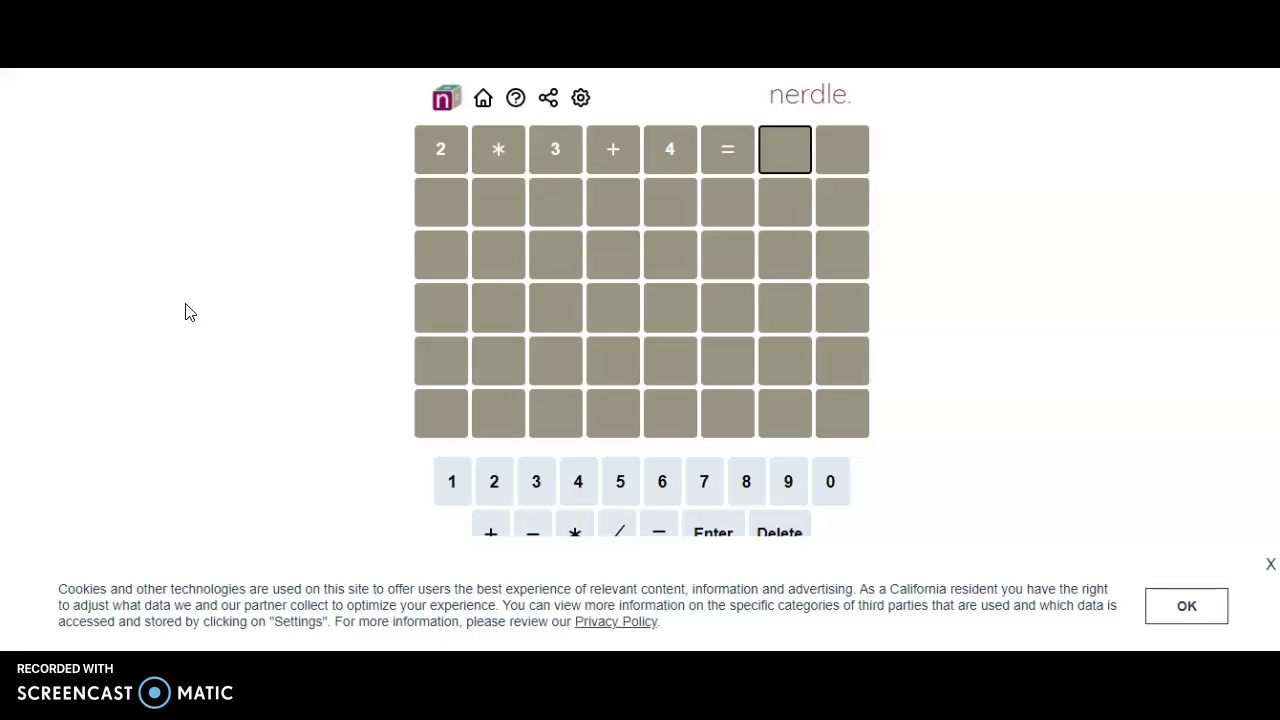
text(10)
- Submit the first row, 2*3+4=10, for colour feedback
key(Return)
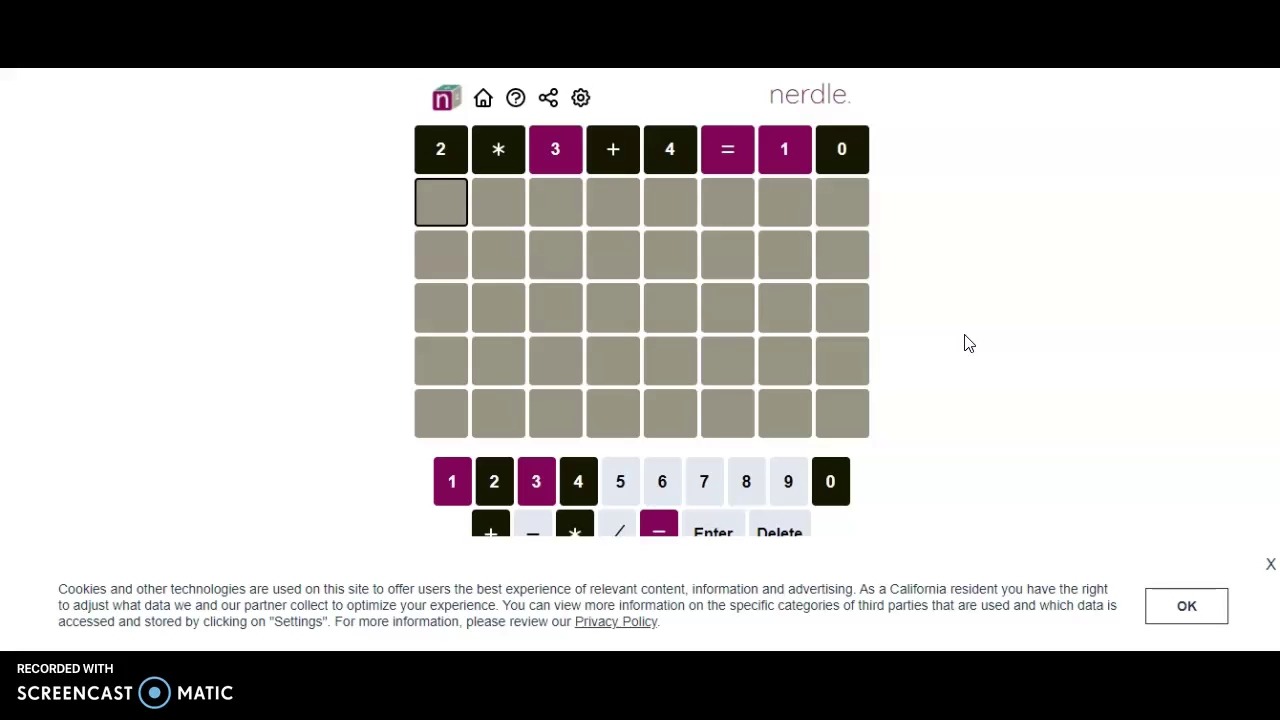
text(96/1)
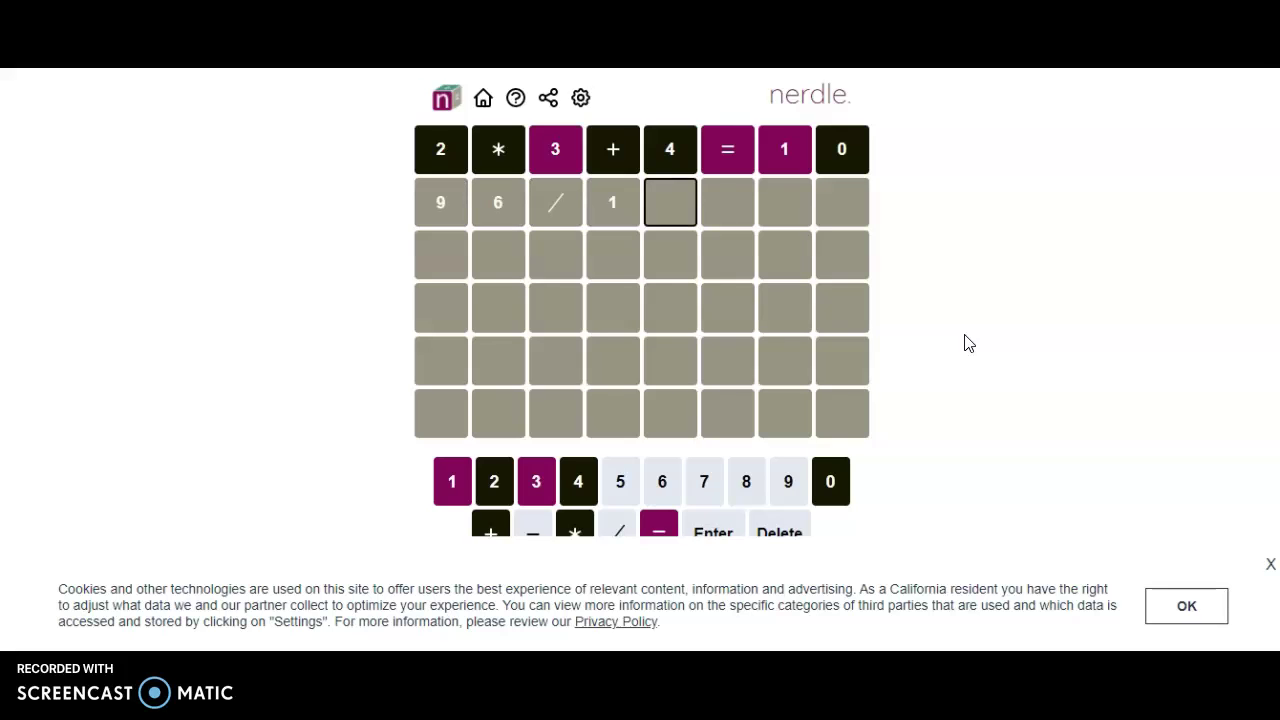
text(6)
text(=)
- Clear the 96/16 attempt, then submit 85/5-9=8 in row two
key(BackSpace)
key(BackSpace)
key(BackSpace)
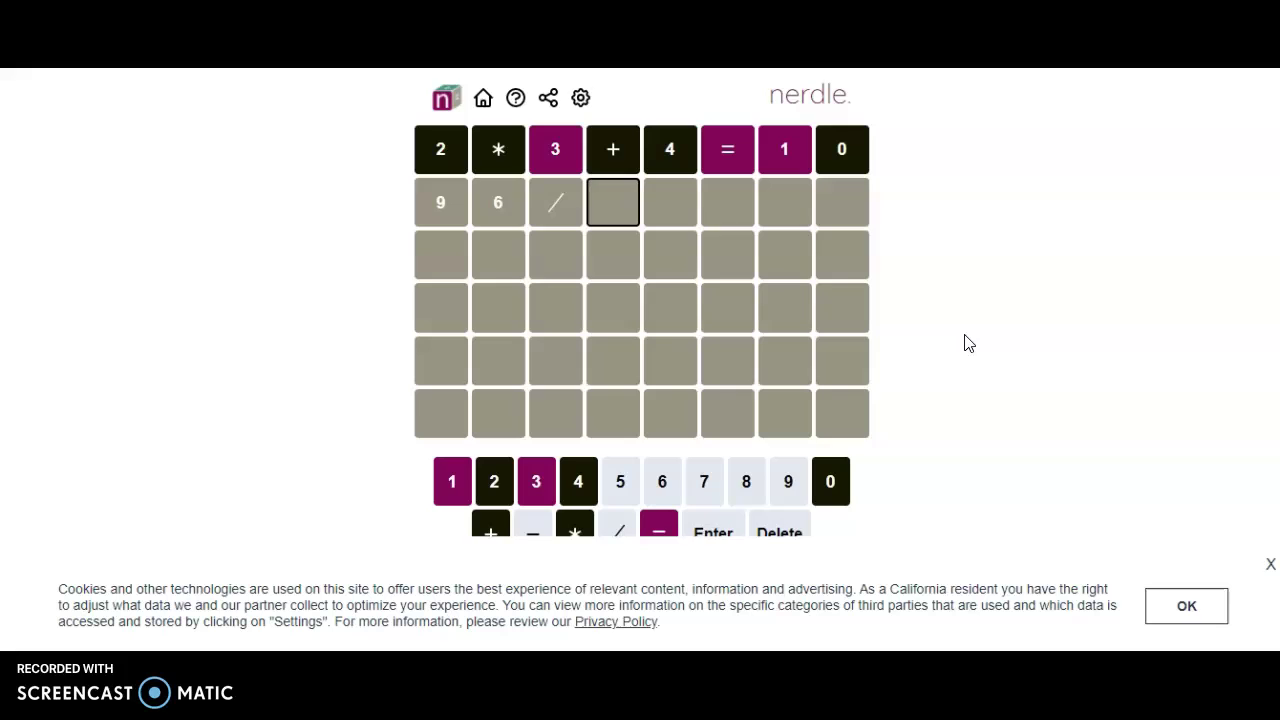
key(BackSpace)
key(BackSpace)
key(BackSpace)
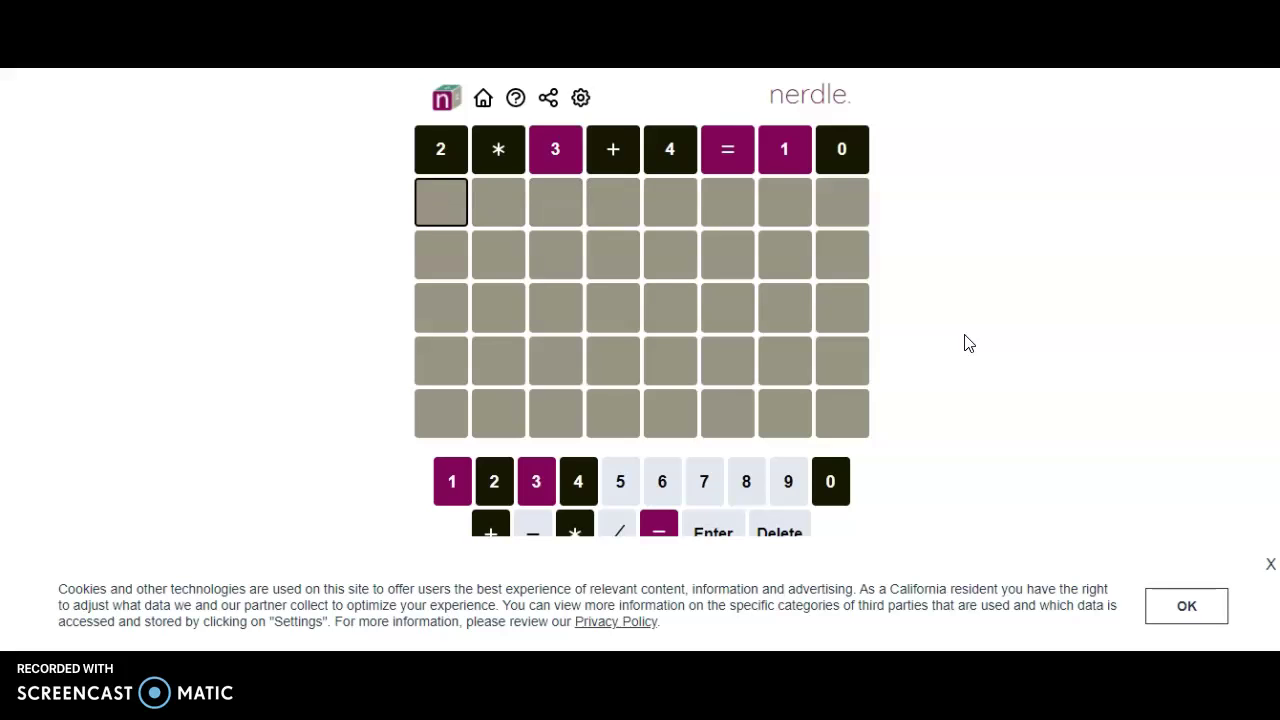
text(85/5)
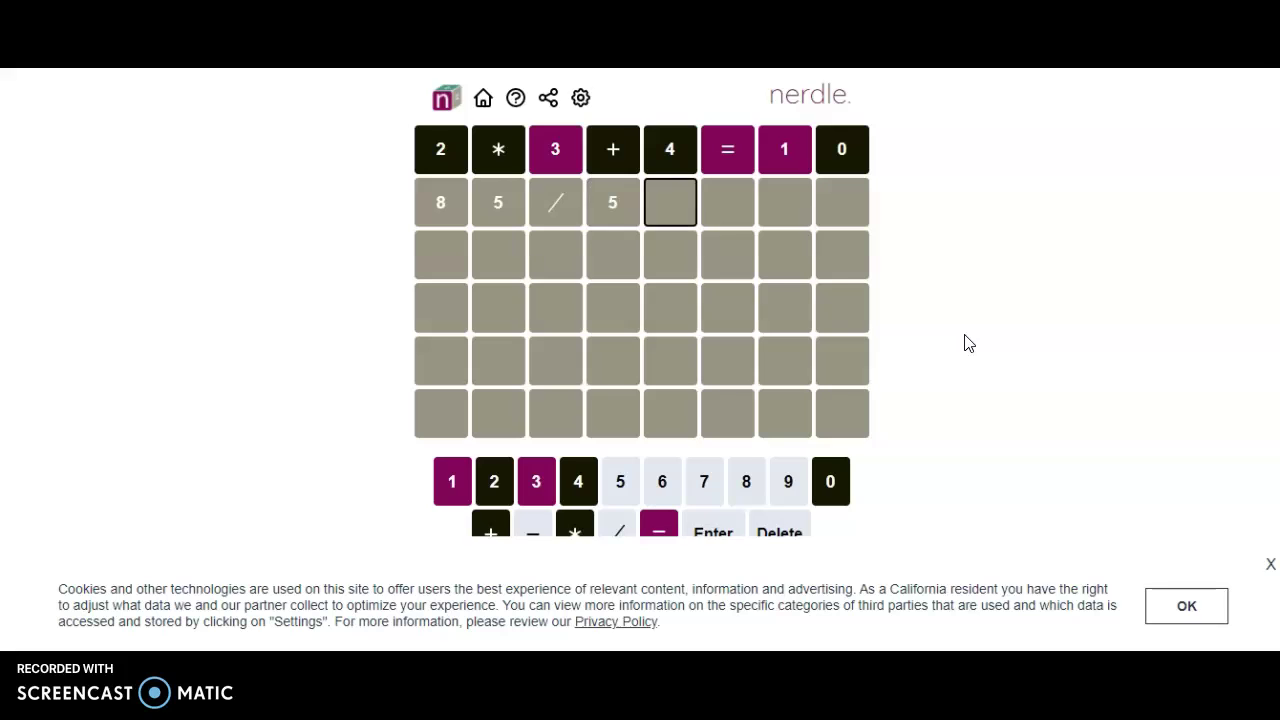
text(-9)
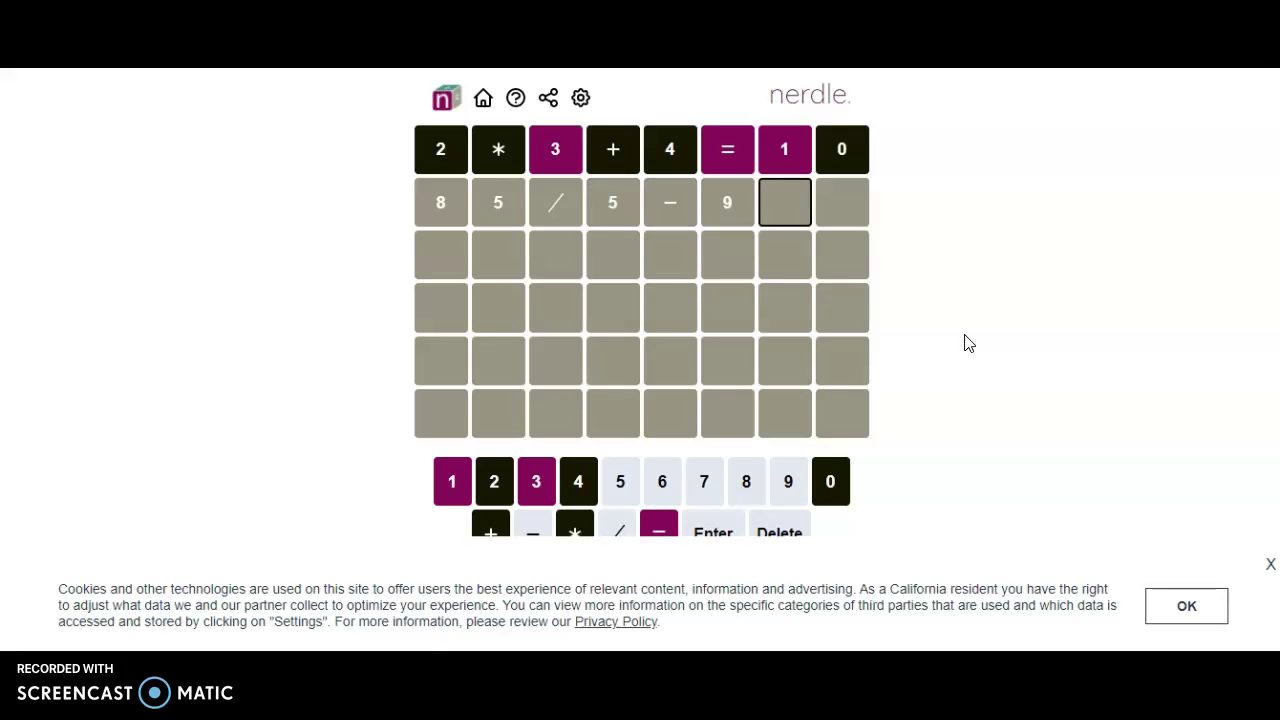
text(=8)
key(Return)
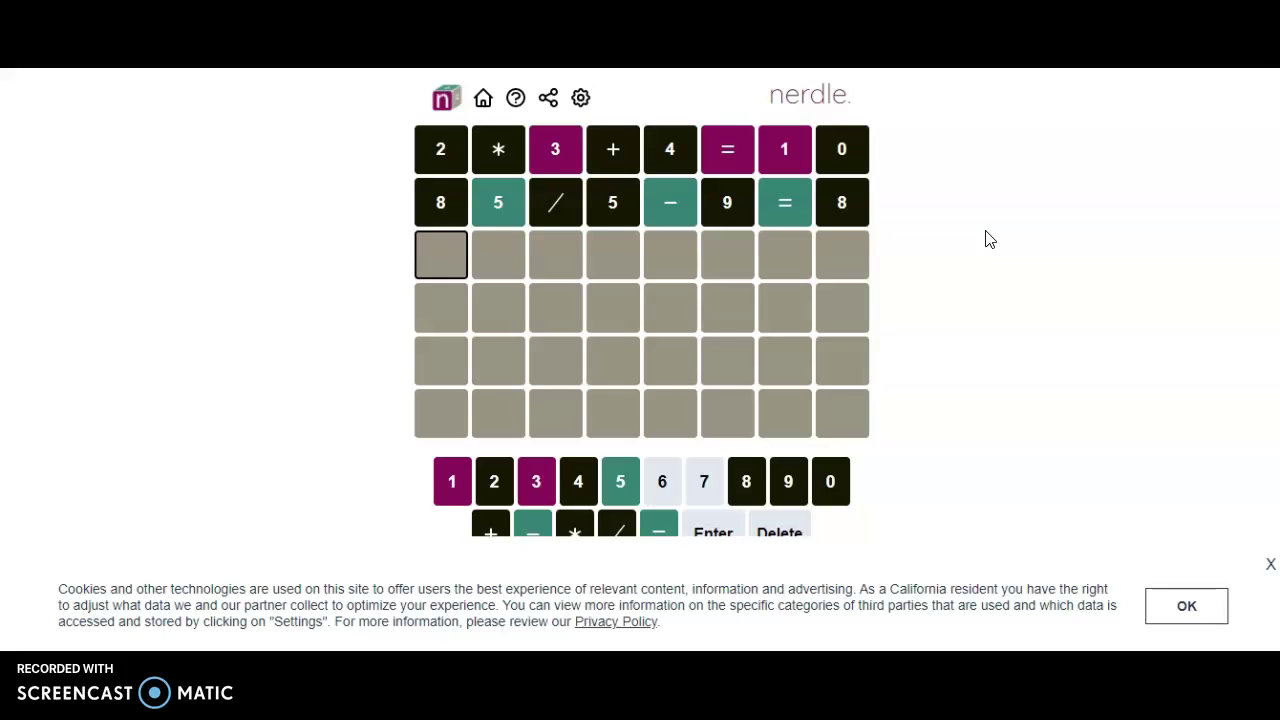
- Place characters of 15-6-3=6 across row three, moving between cells with arrow keys
key(Right)
text(5)
key(Right)
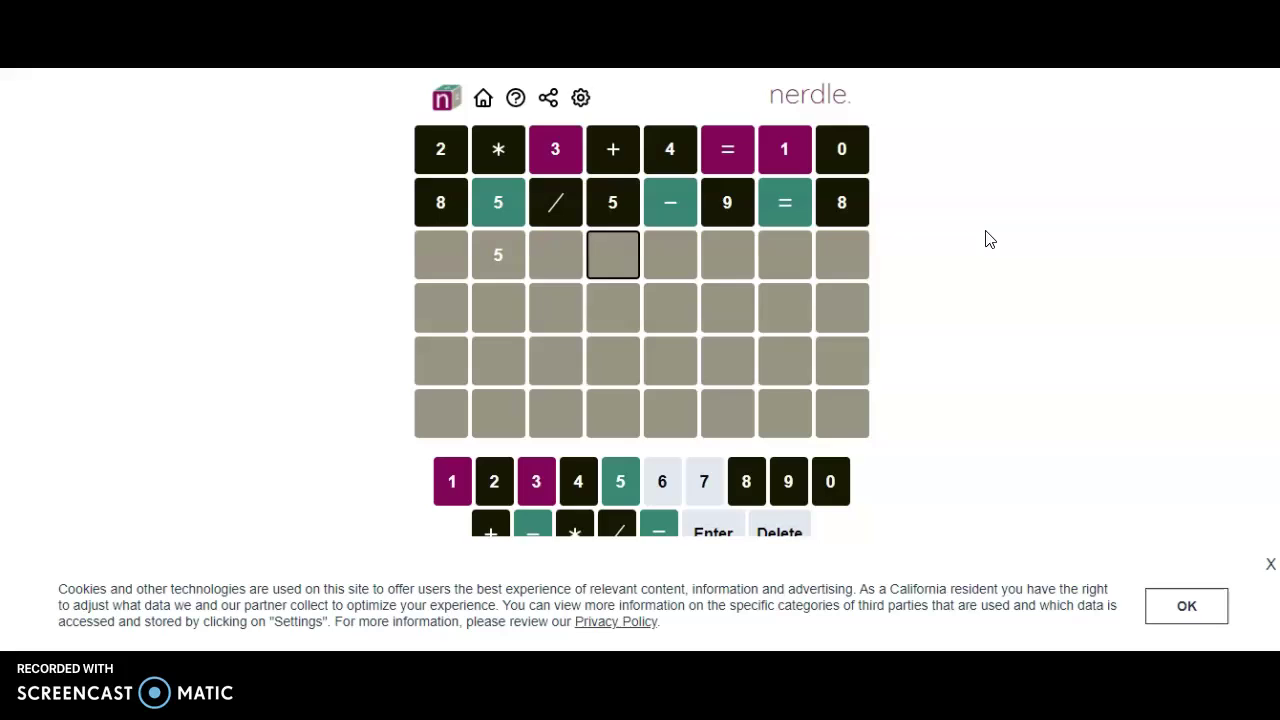
key(Right)
text(-)
key(Right)
key(Right)
key(Left)
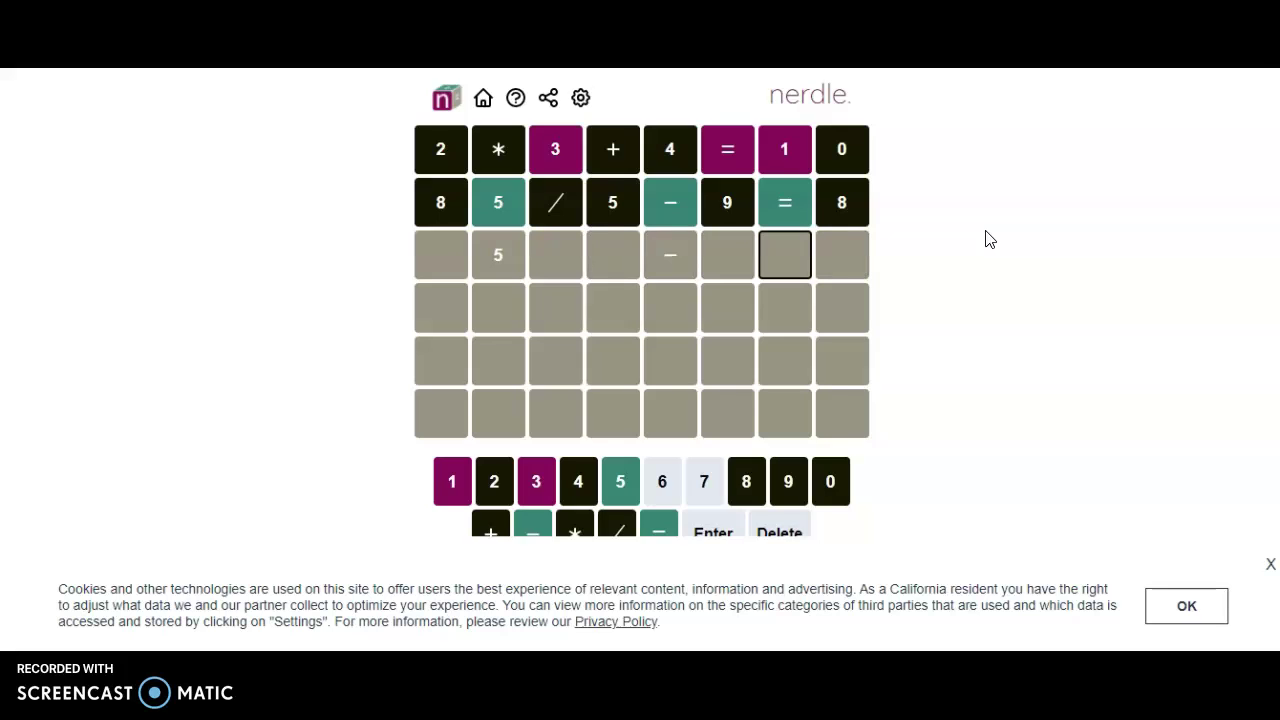
text(=)
key(Left)
key(Left)
key(Left)
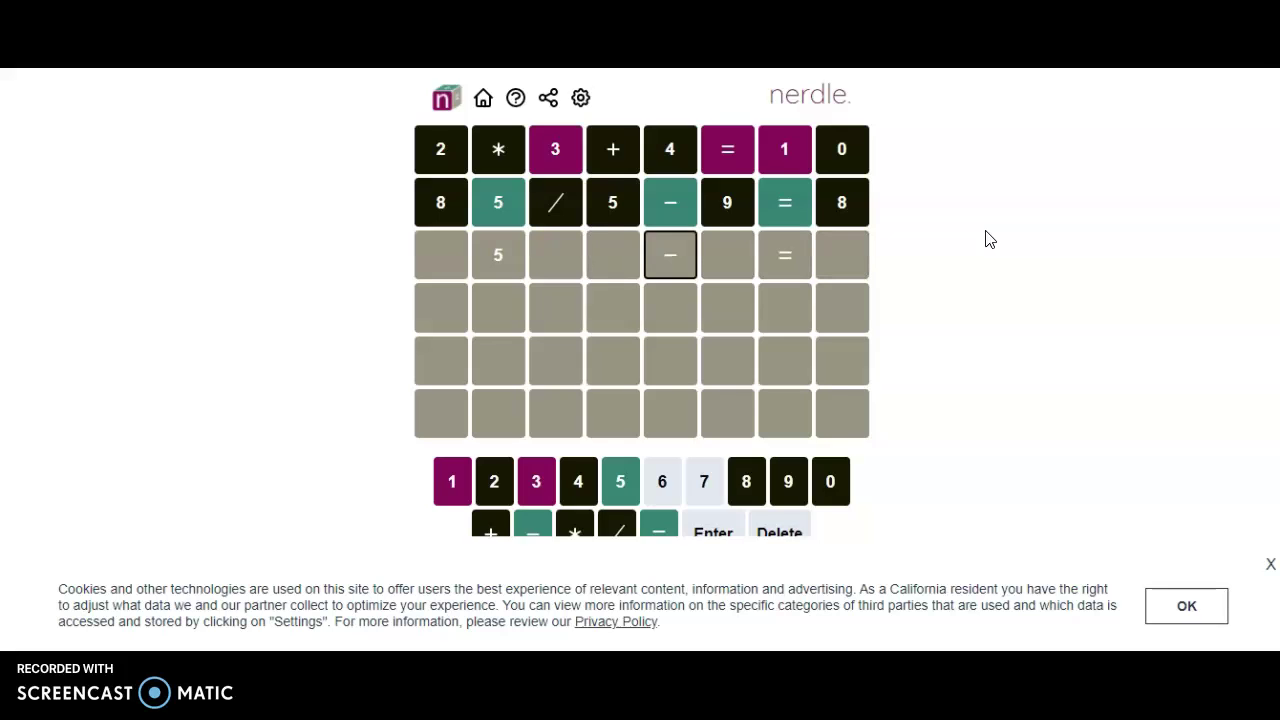
key(Left)
key(Left)
text(-)
key(Left)
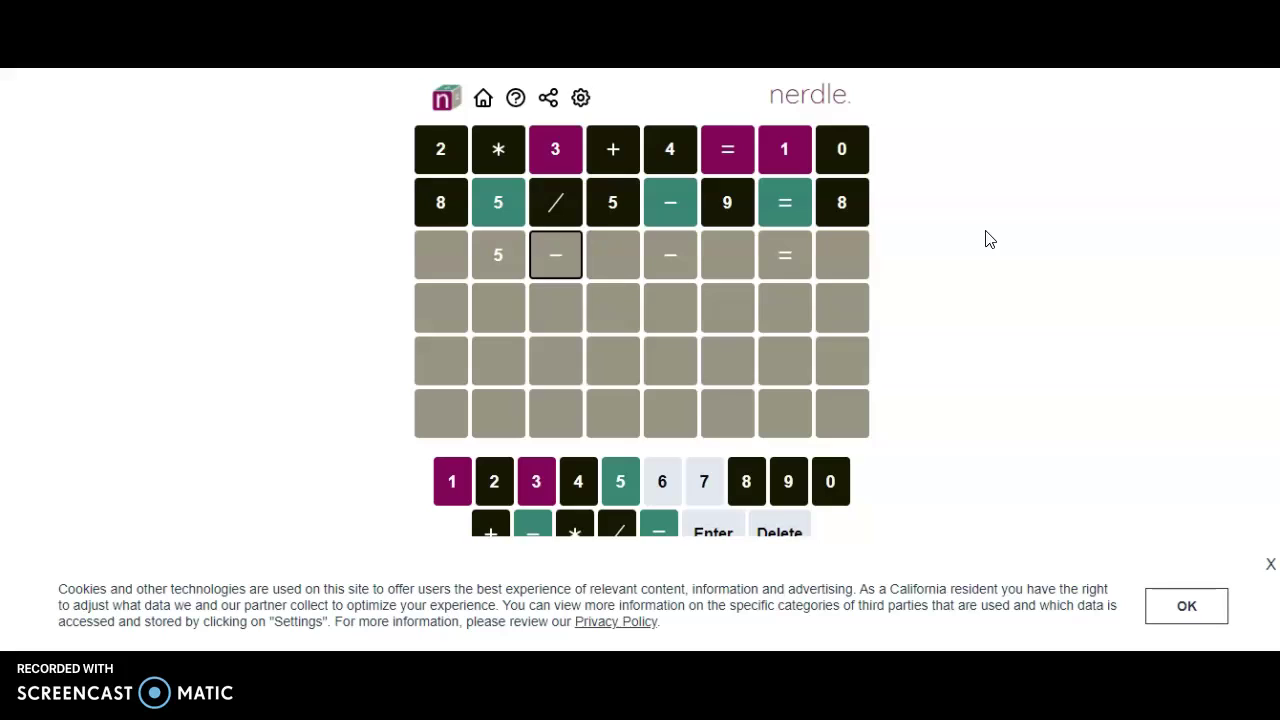
key(Left)
key(Left)
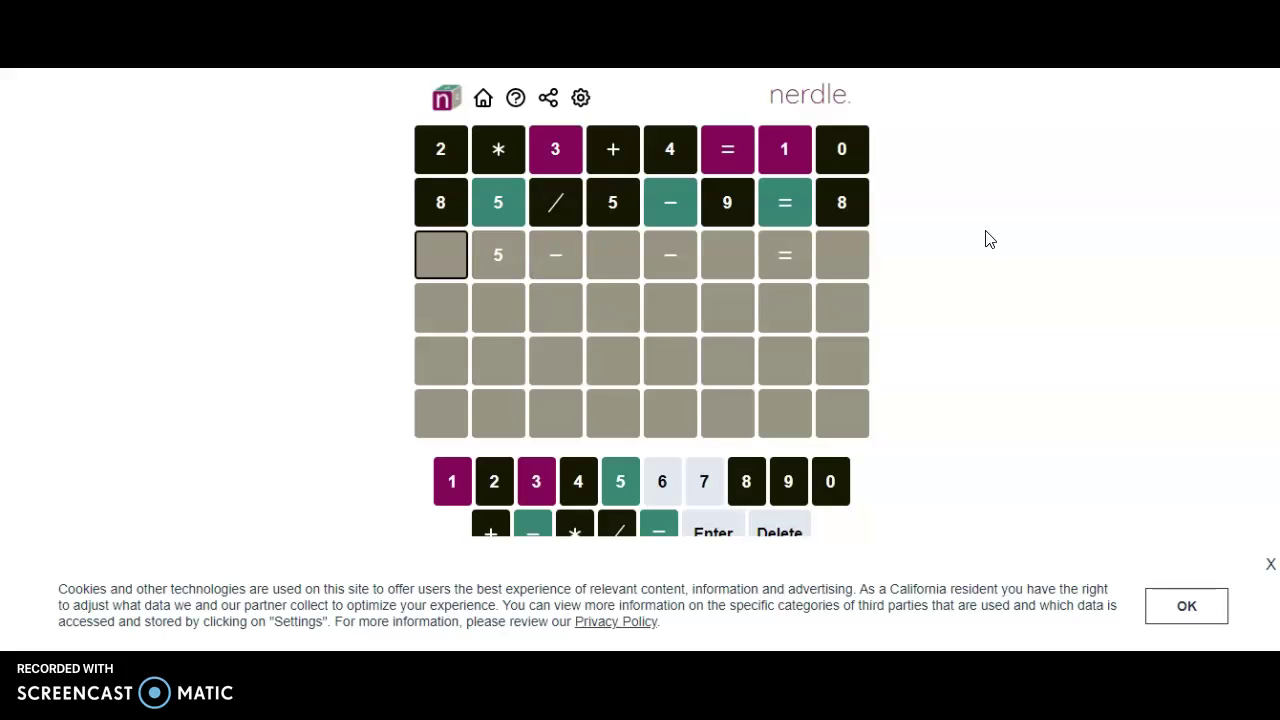
text(1)
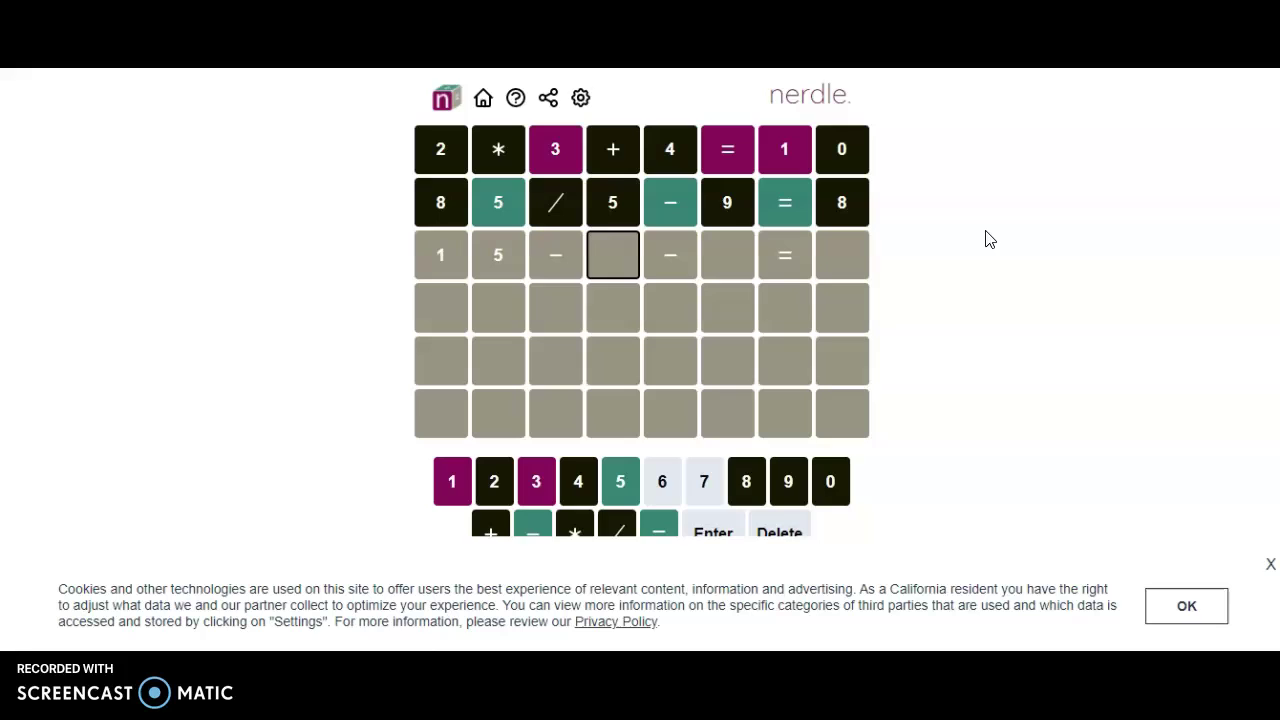
- Return to the empty fourth cell and submit 15-6-3=6
key(Right)
key(Right)
key(Left)
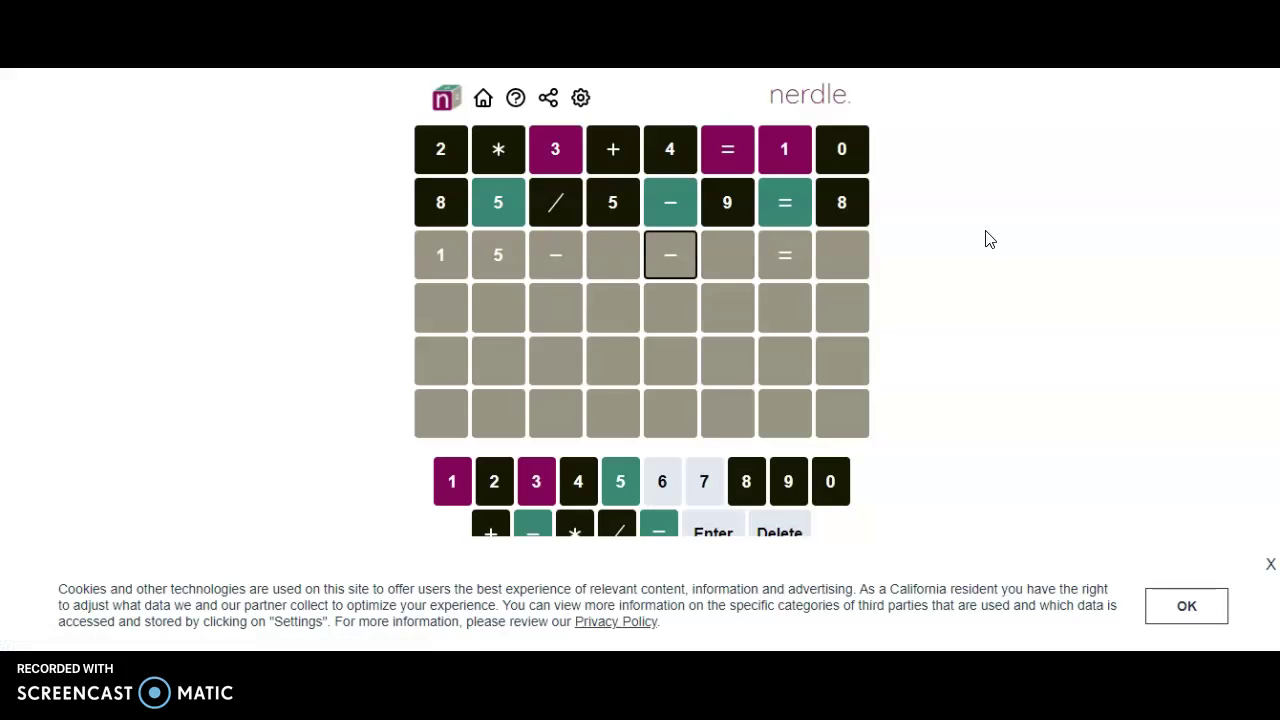
key(Left)
text(3-)
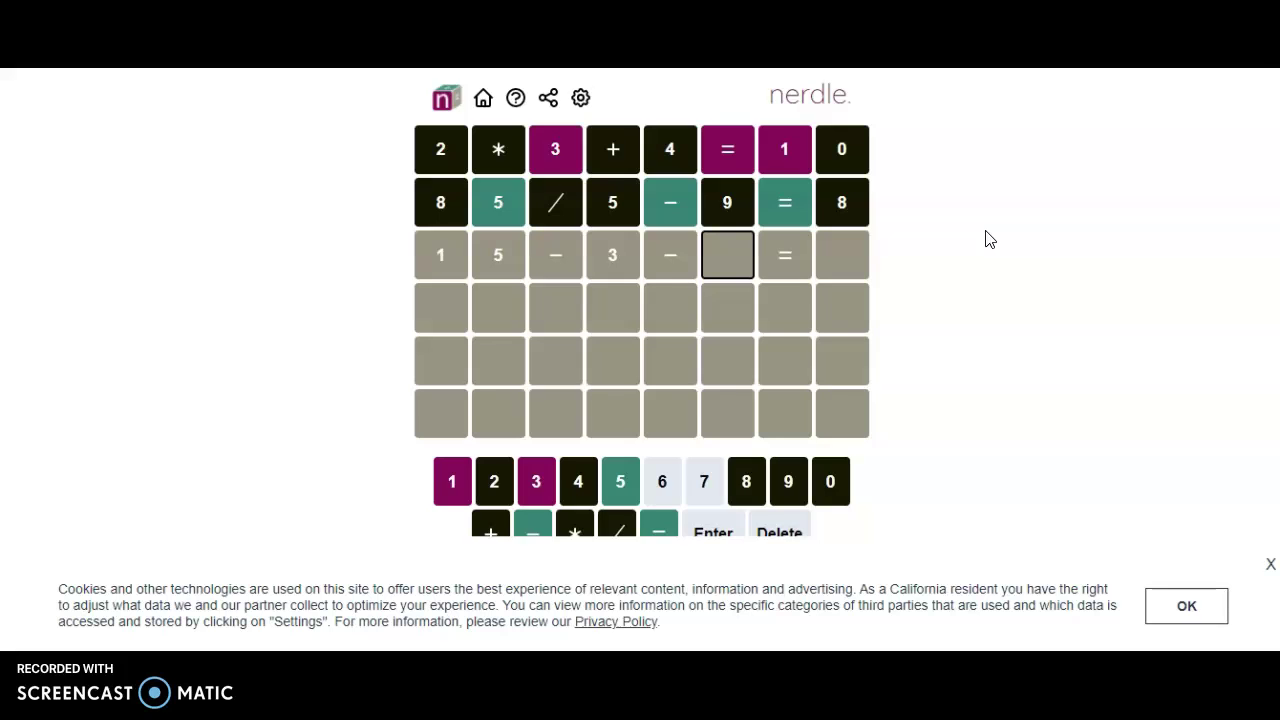
text(6=6)
key(Return)
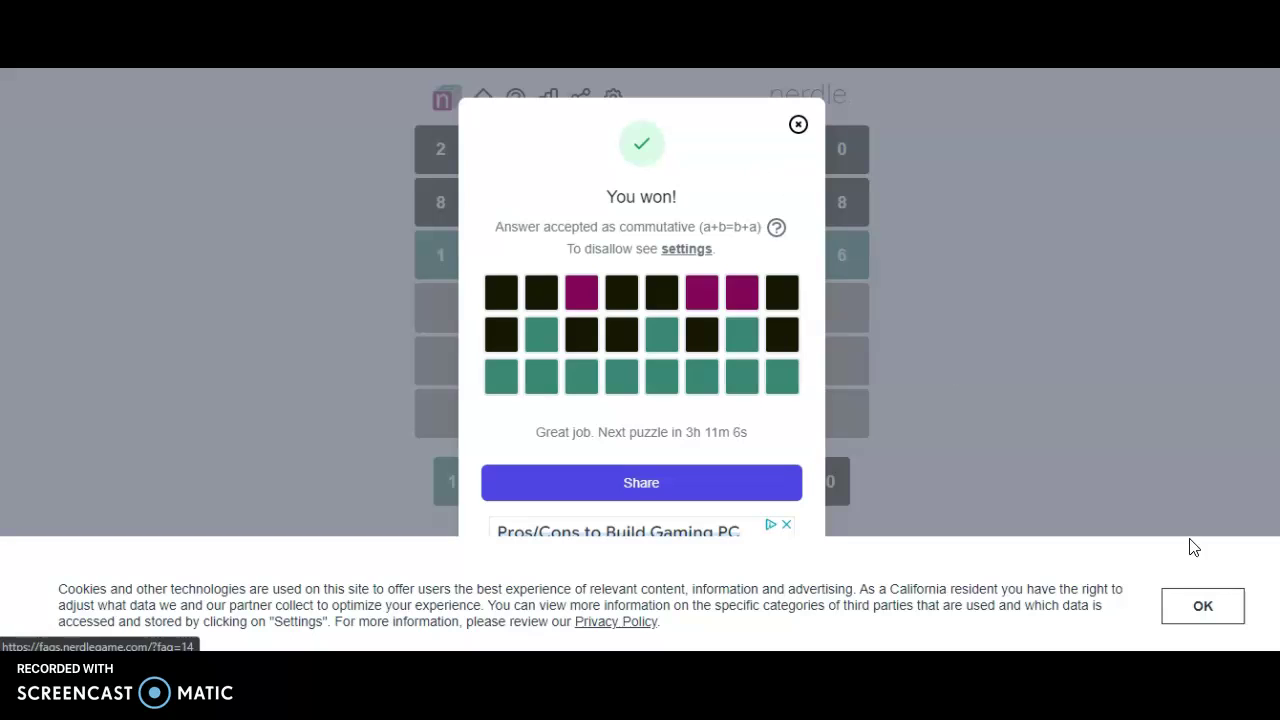
- Accept the cookie banner with OK and close the You won! dialog
click(1203, 606)
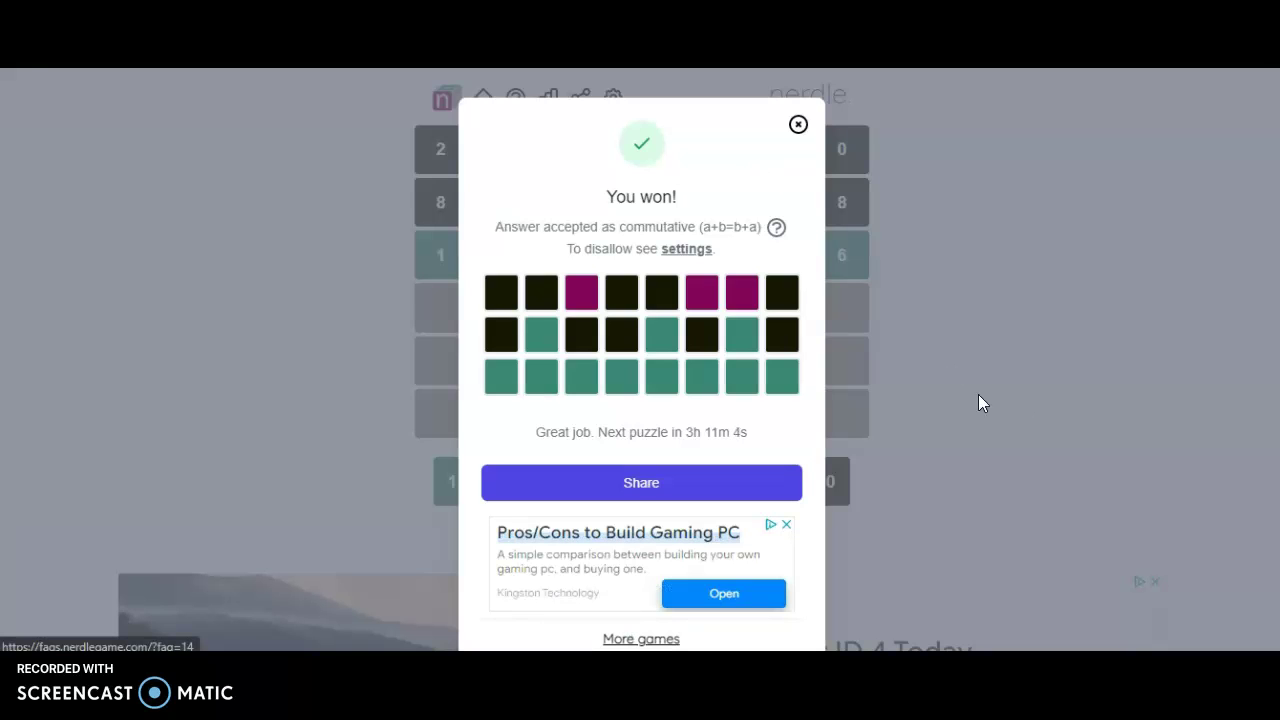
click(797, 128)
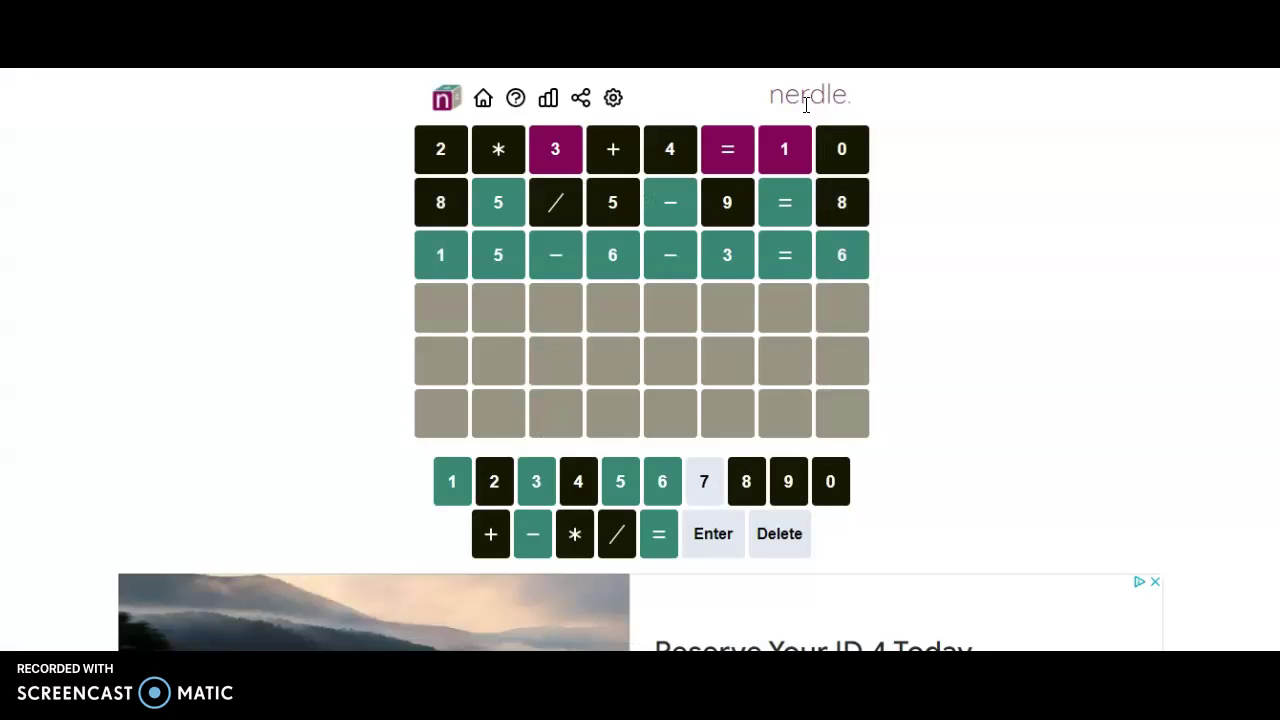